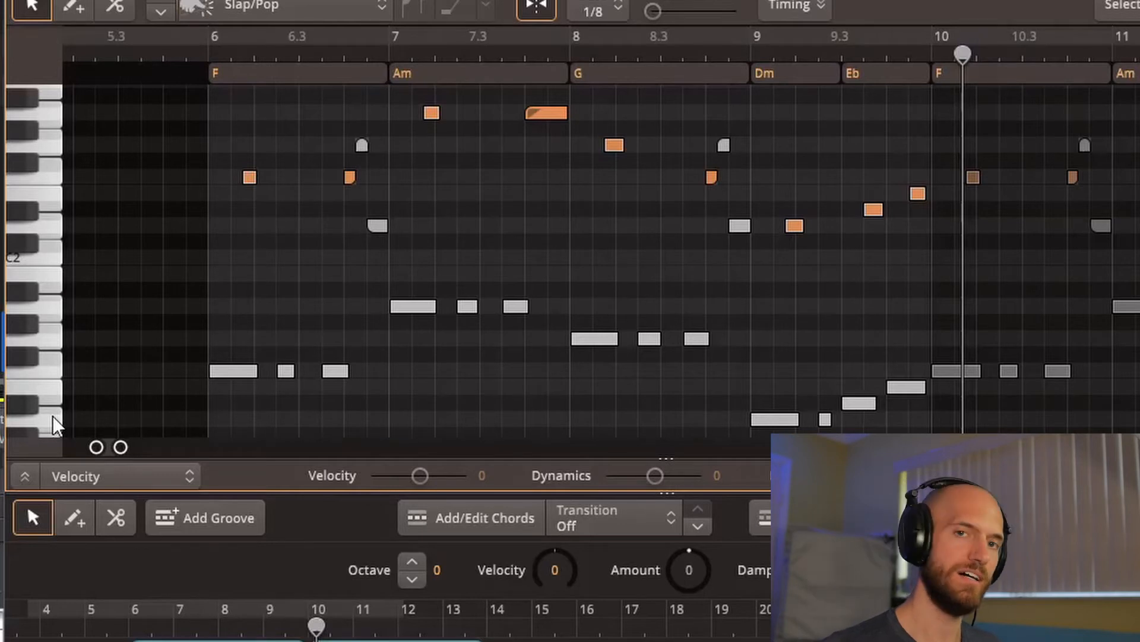
# Step: Select the first low F note and the octave pop note in bar 6, and play the bass line from bar 6
pyautogui.click(232, 371)
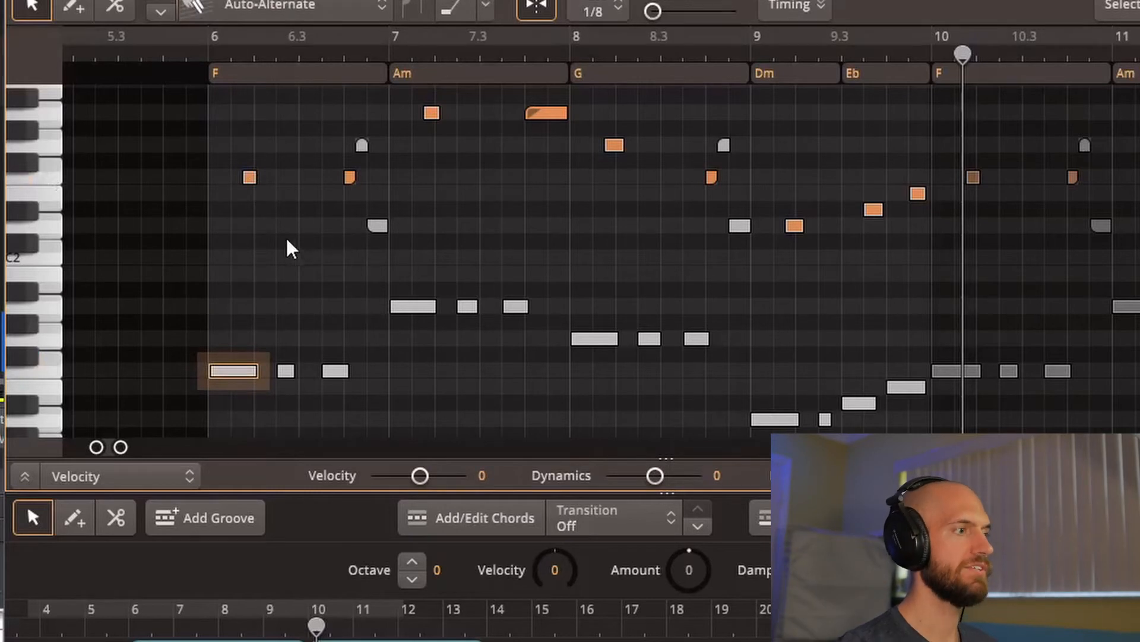
pyautogui.click(251, 177)
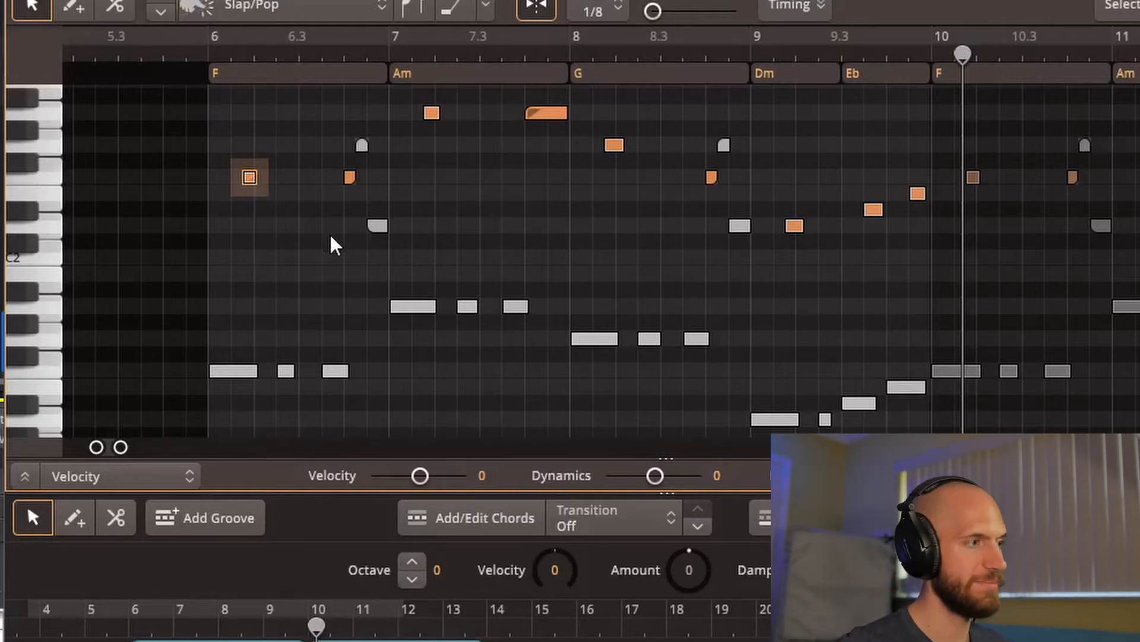
pyautogui.click(212, 52)
pyautogui.press('space')
pyautogui.press('space')
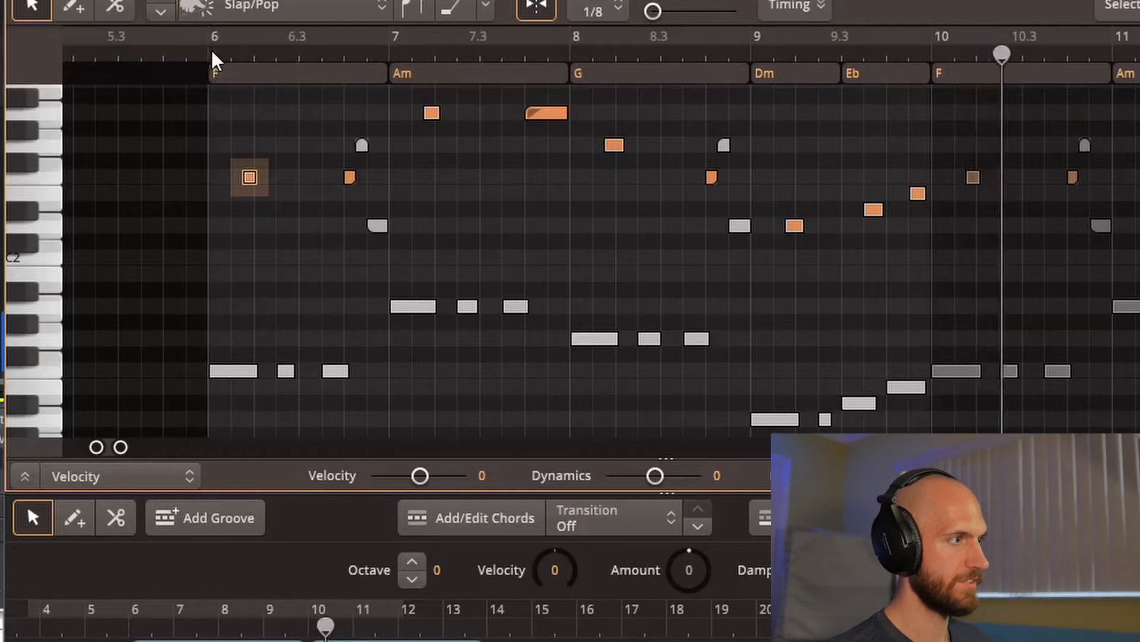
pyautogui.click(211, 50)
pyautogui.press('space')
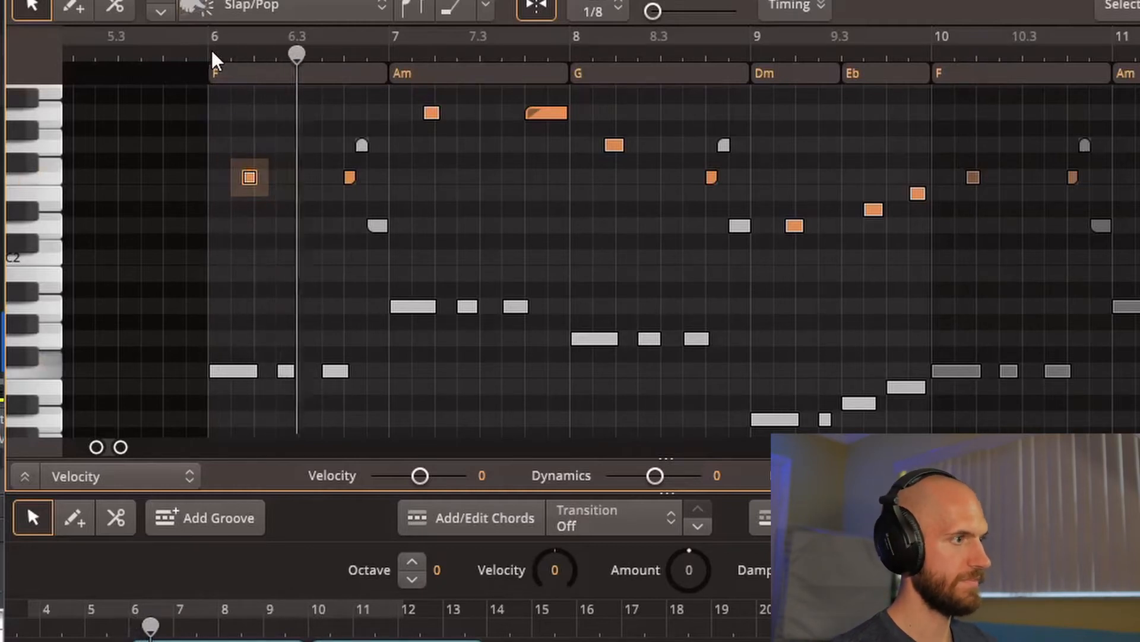
pyautogui.press('space')
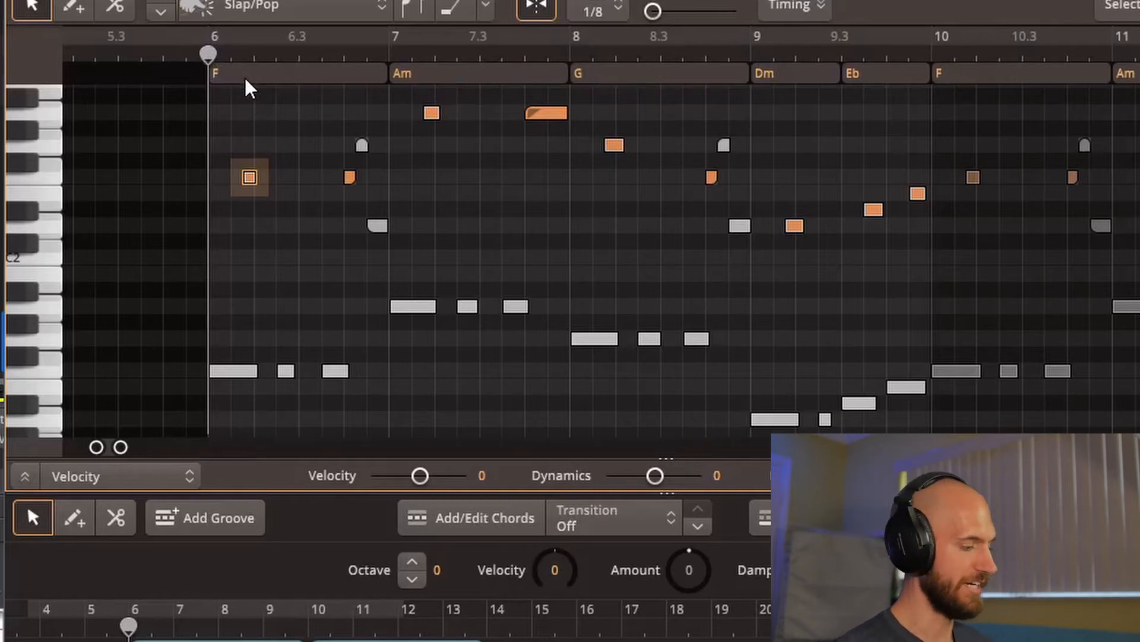
pyautogui.press('space')
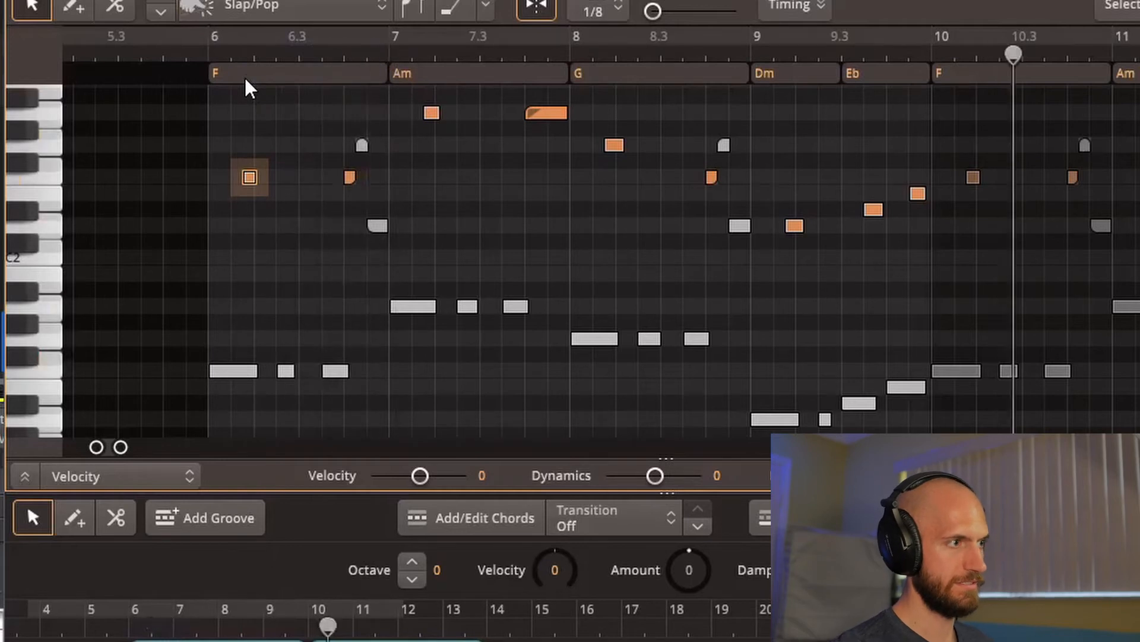
# Step: Place the playhead near the end of bar 6, select the first low A note of bar 7, and play from 7.3
pyautogui.click(345, 55)
pyautogui.click(344, 55)
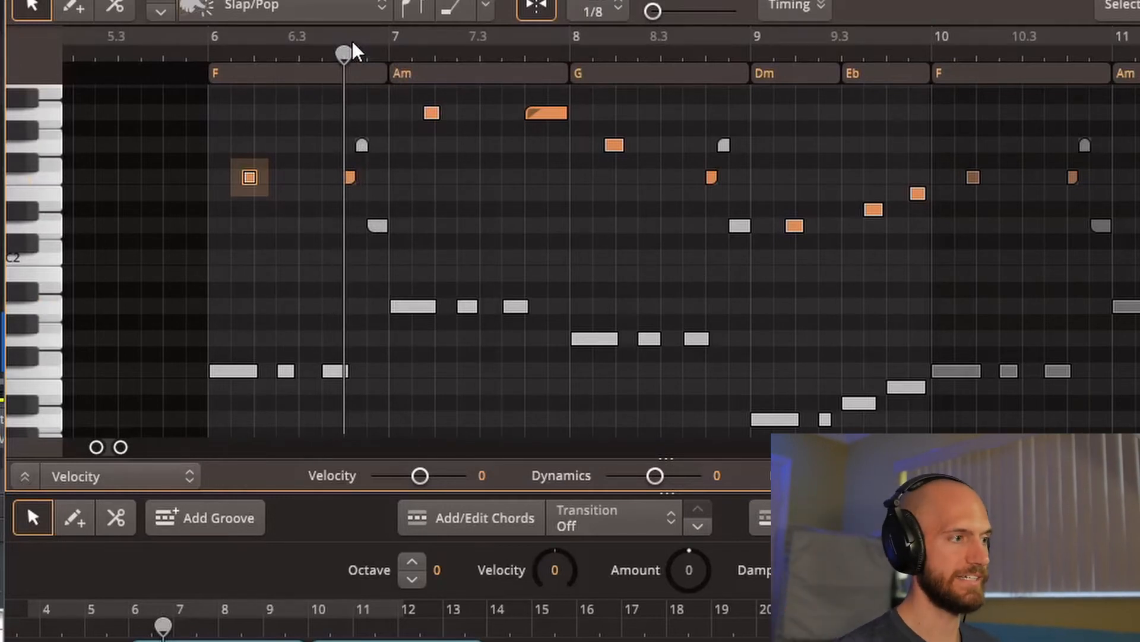
pyautogui.click(419, 303)
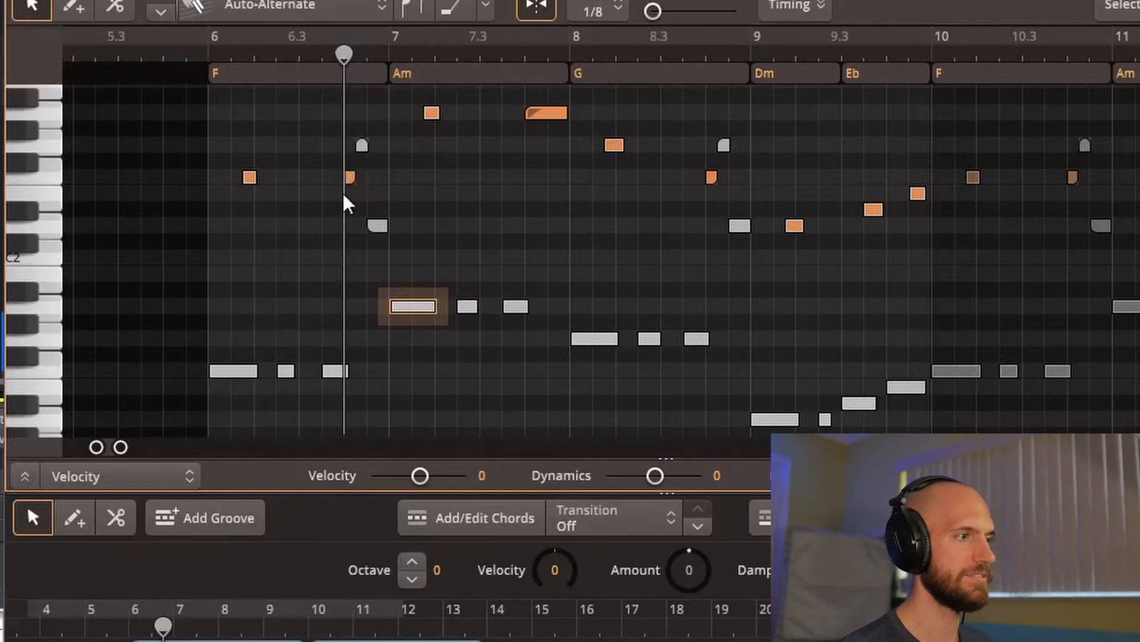
pyautogui.click(482, 52)
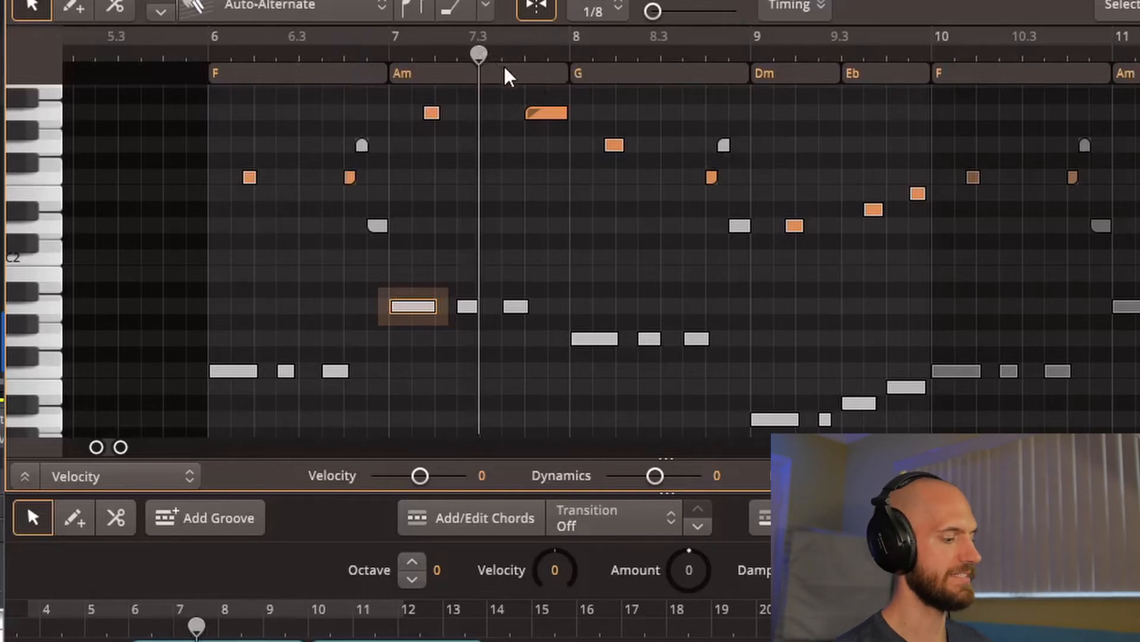
pyautogui.press('space')
pyautogui.press('space')
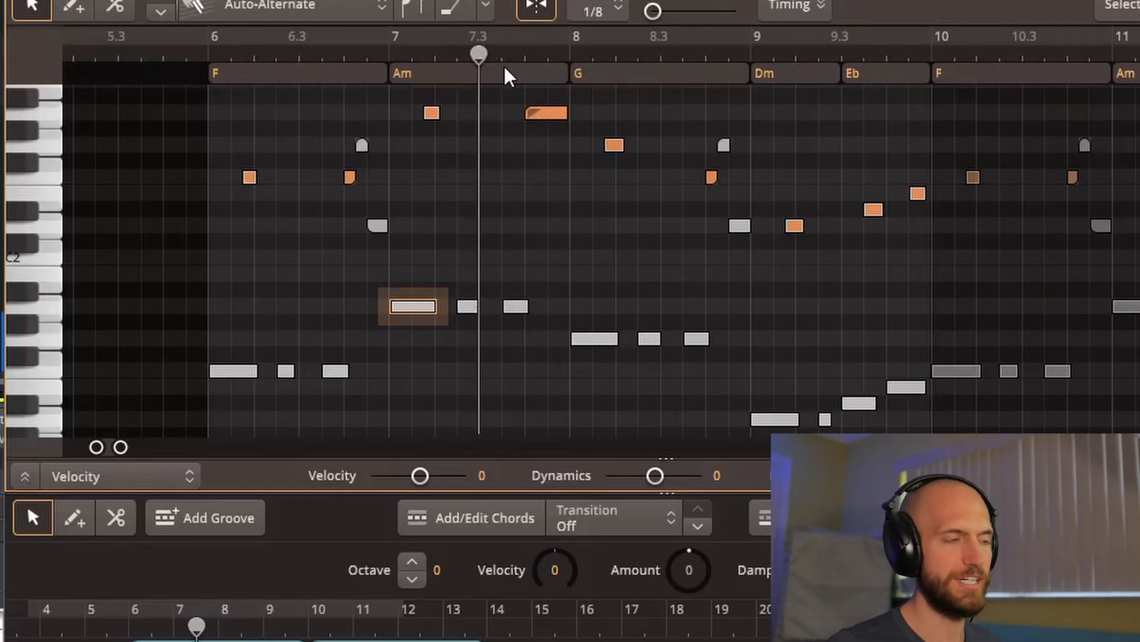
# Step: Select the slide note at the end of bar 7 and play the bass line from beat 4 of bar 8
pyautogui.click(552, 112)
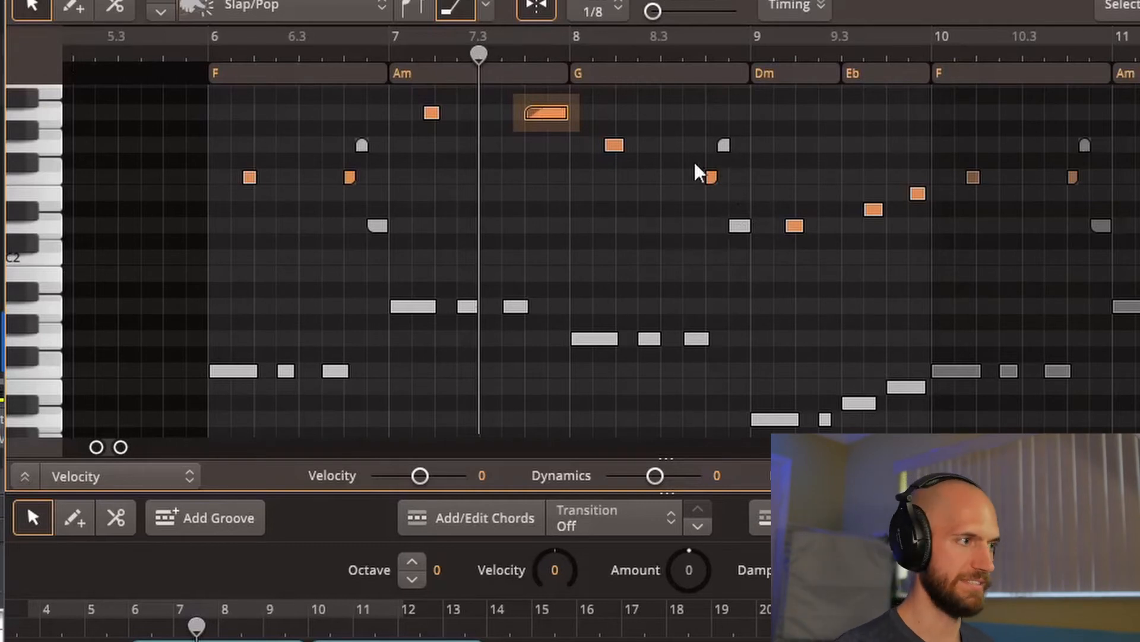
pyautogui.click(699, 55)
pyautogui.press('space')
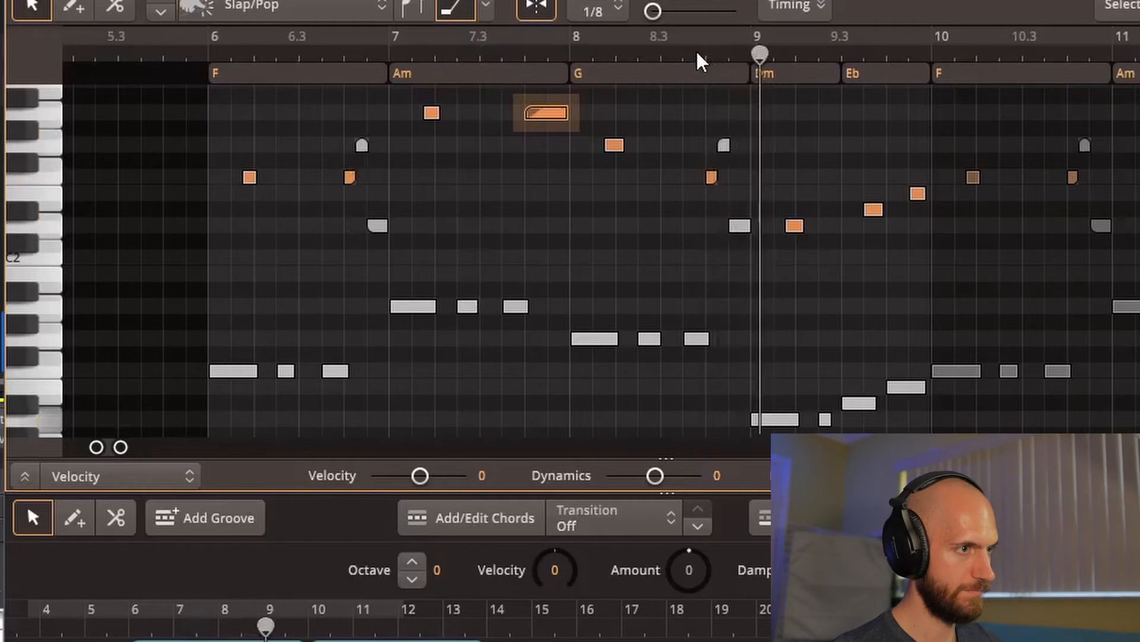
pyautogui.press('space')
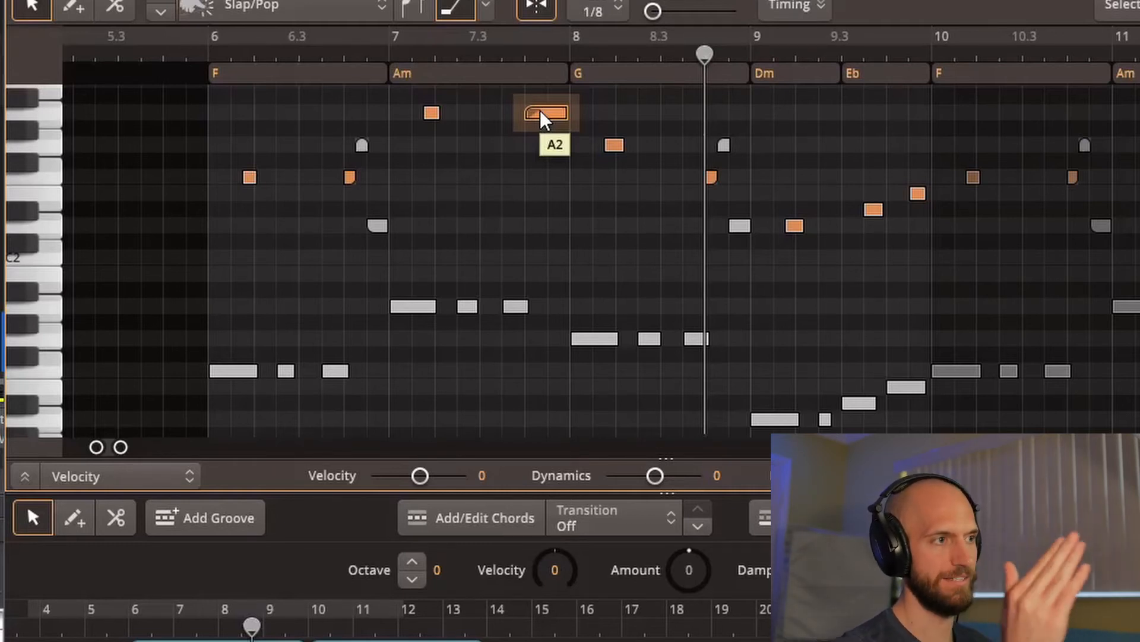
# Step: Play the line from bar 9 and check the ascending low Eb, E and F notes leading into bar 10
pyautogui.click(749, 52)
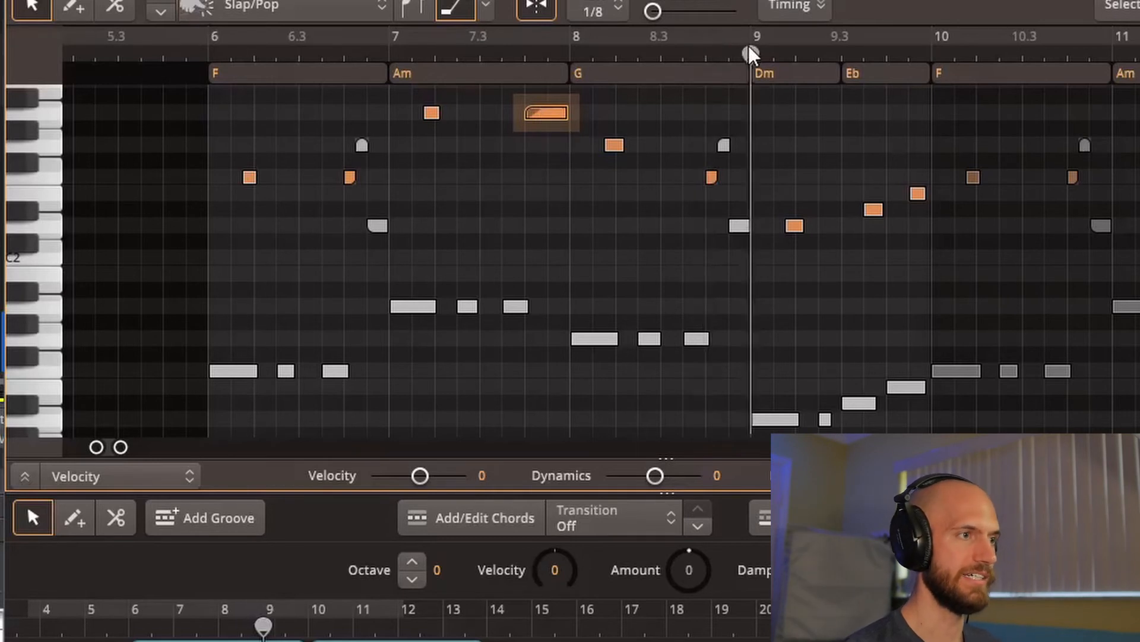
pyautogui.press('space')
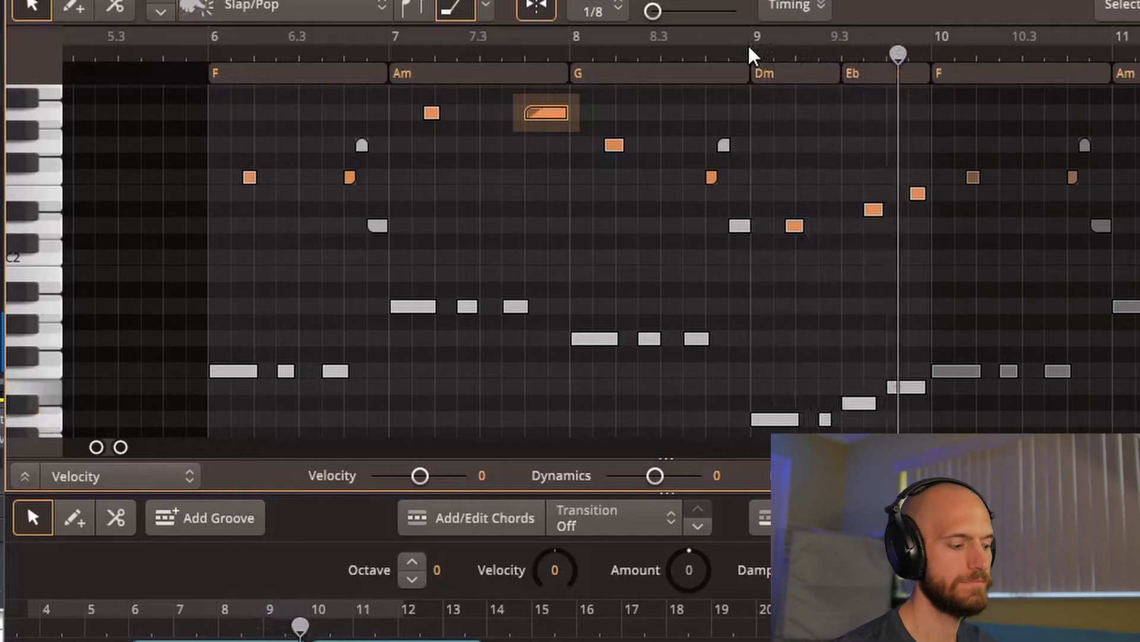
pyautogui.press('space')
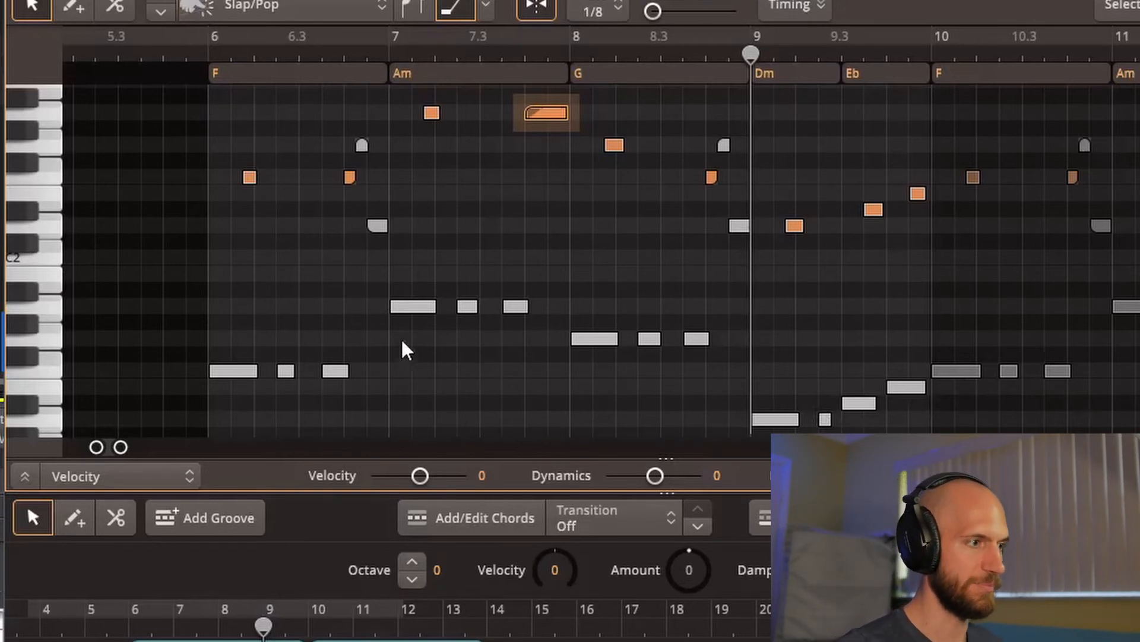
pyautogui.click(856, 403)
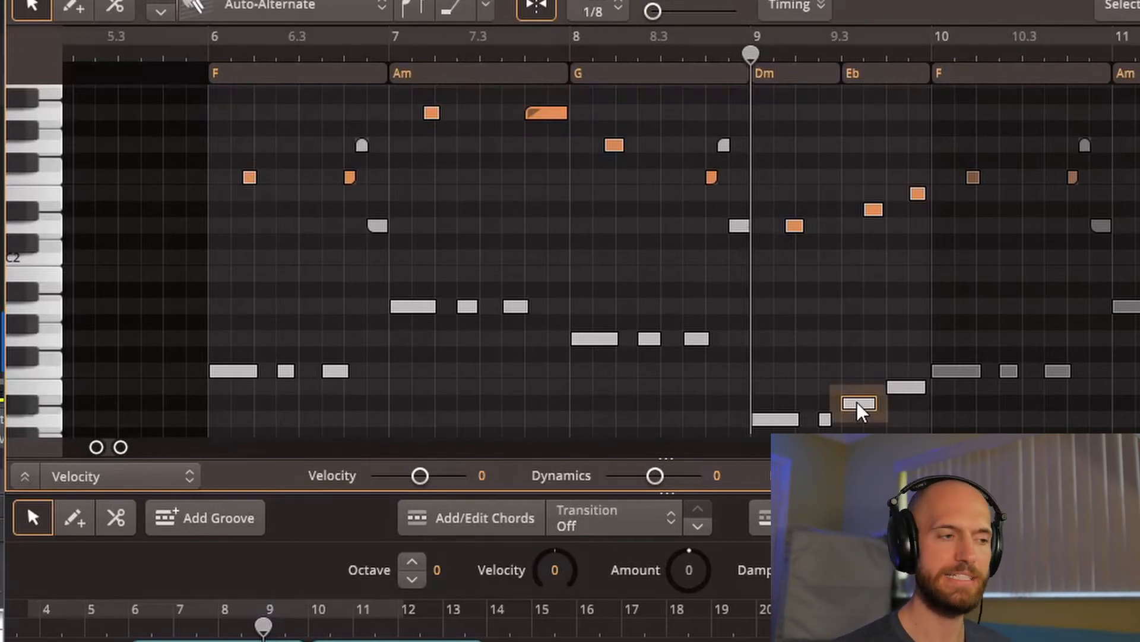
pyautogui.click(903, 387)
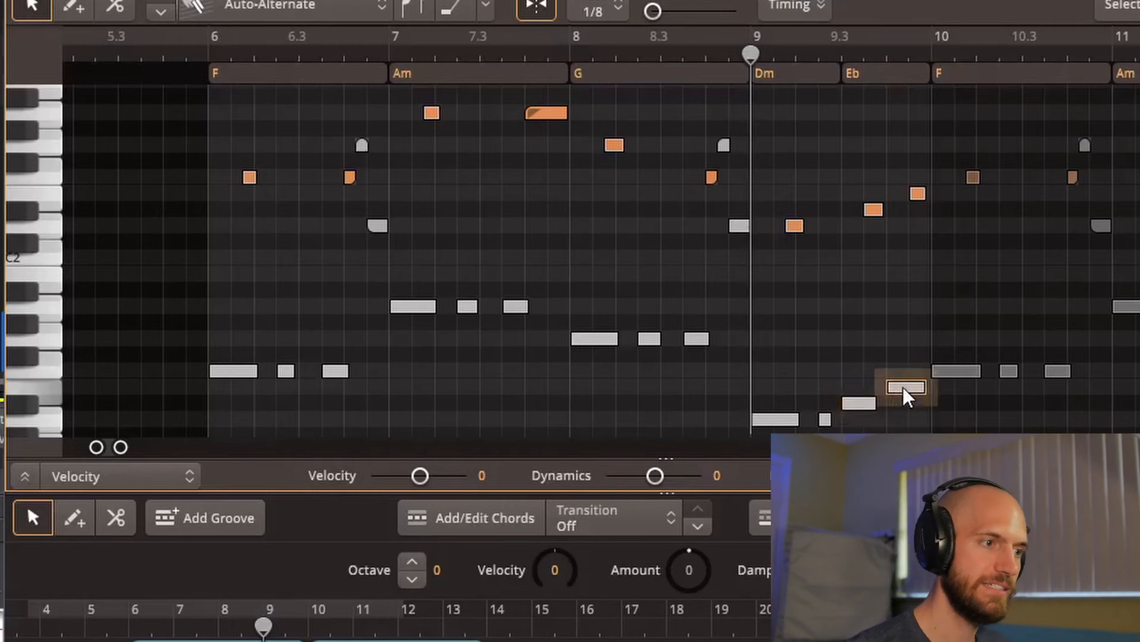
pyautogui.click(965, 368)
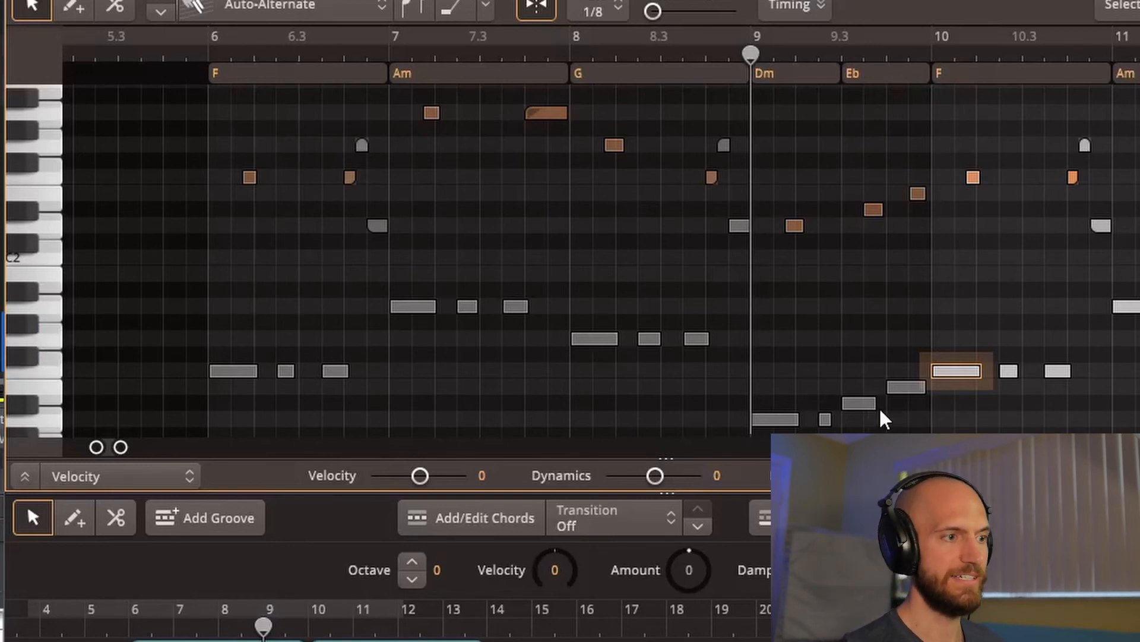
# Step: Raise the octave pair of Eb notes in bar 9 to G and the octave pair of E notes following it to F#
pyautogui.moveTo(876, 409); pyautogui.dragTo(854, 178)
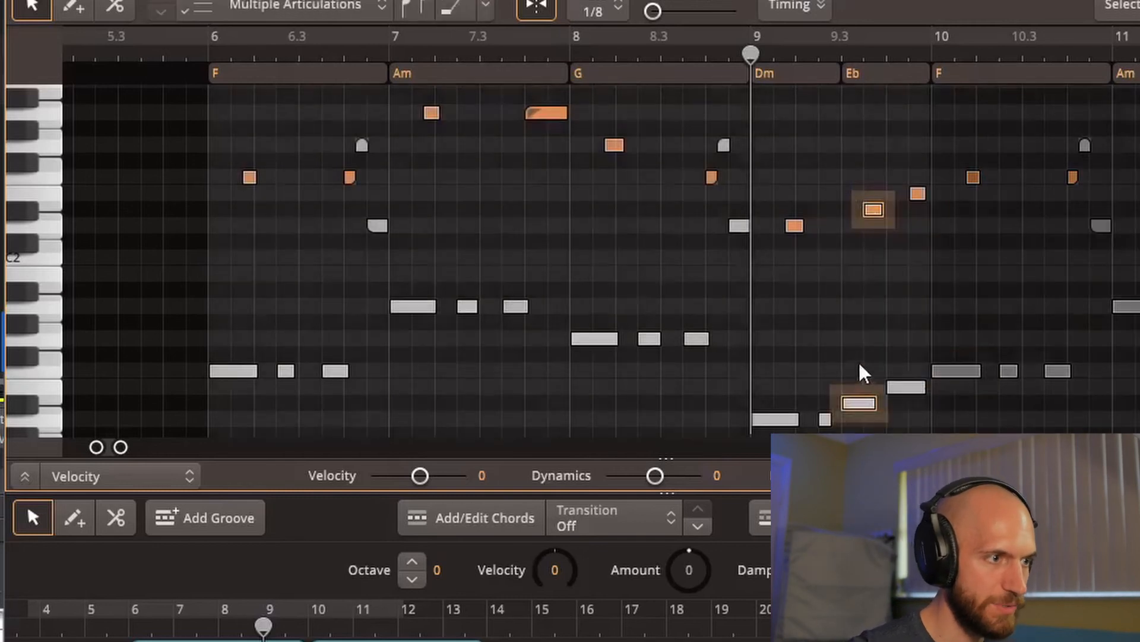
pyautogui.moveTo(858, 403); pyautogui.dragTo(859, 361)
pyautogui.moveTo(913, 405); pyautogui.dragTo(905, 173)
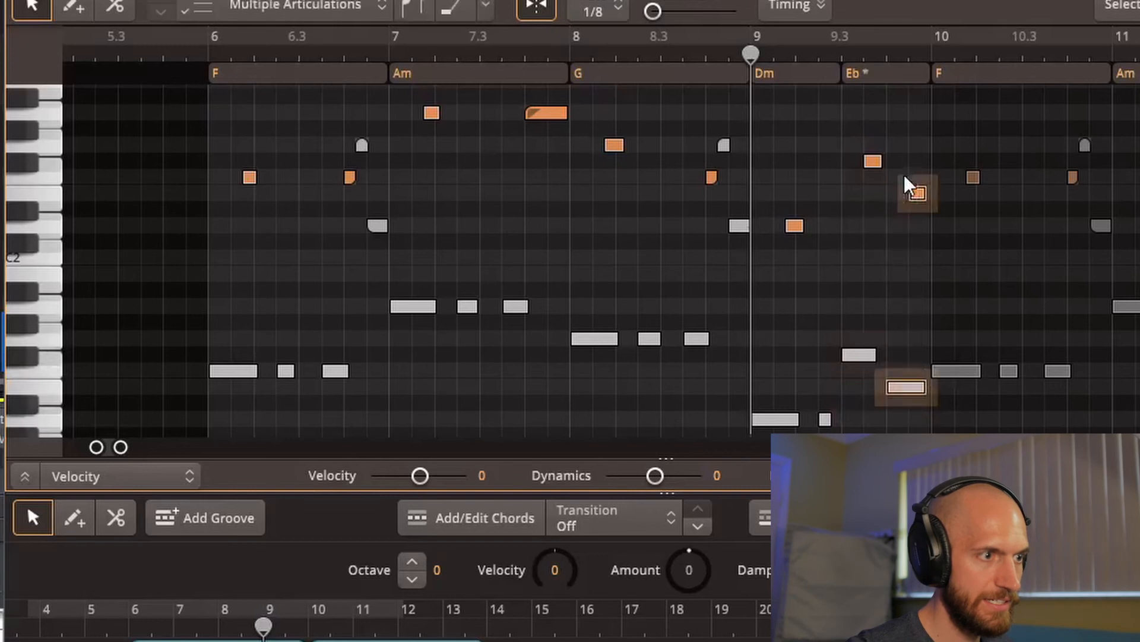
pyautogui.moveTo(903, 389); pyautogui.dragTo(865, 158)
pyautogui.click(869, 373)
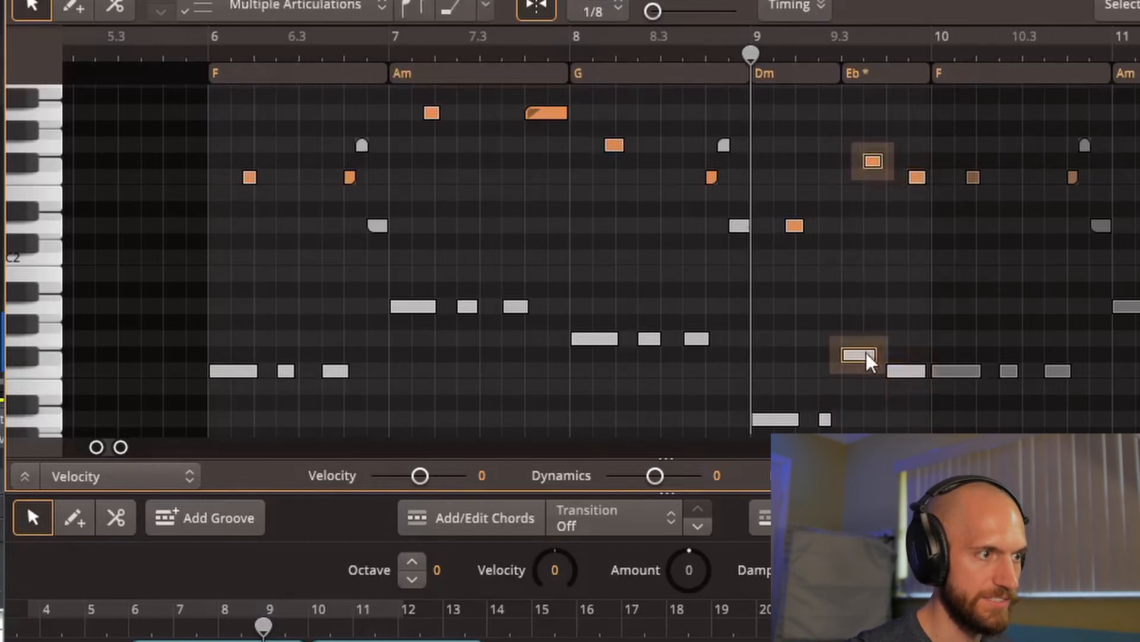
pyautogui.moveTo(859, 357); pyautogui.dragTo(859, 341)
pyautogui.moveTo(924, 397); pyautogui.dragTo(921, 169)
pyautogui.moveTo(901, 364); pyautogui.dragTo(901, 355)
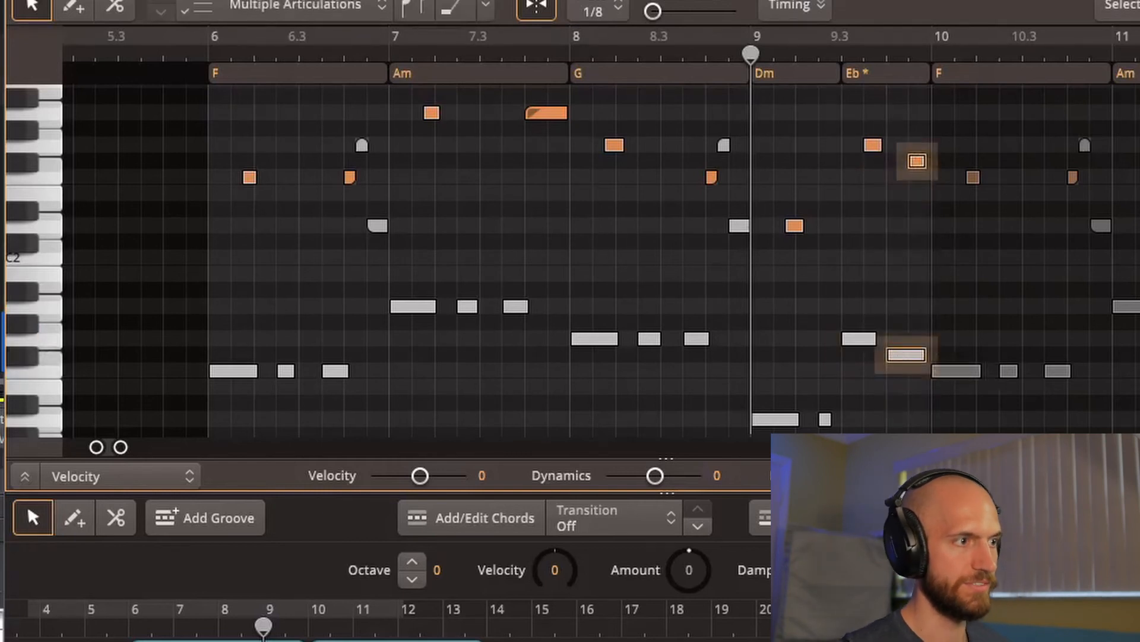
# Step: Play the edited passage from the second half of bar 8 and select the low D note at the start of bar 9
pyautogui.click(689, 54)
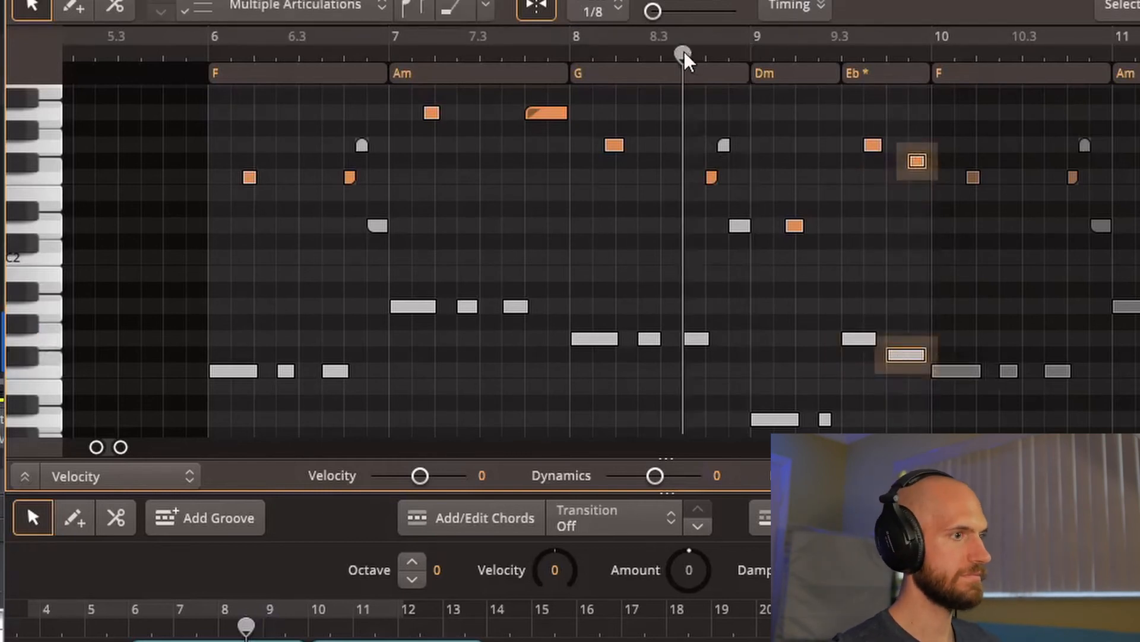
pyautogui.press('space')
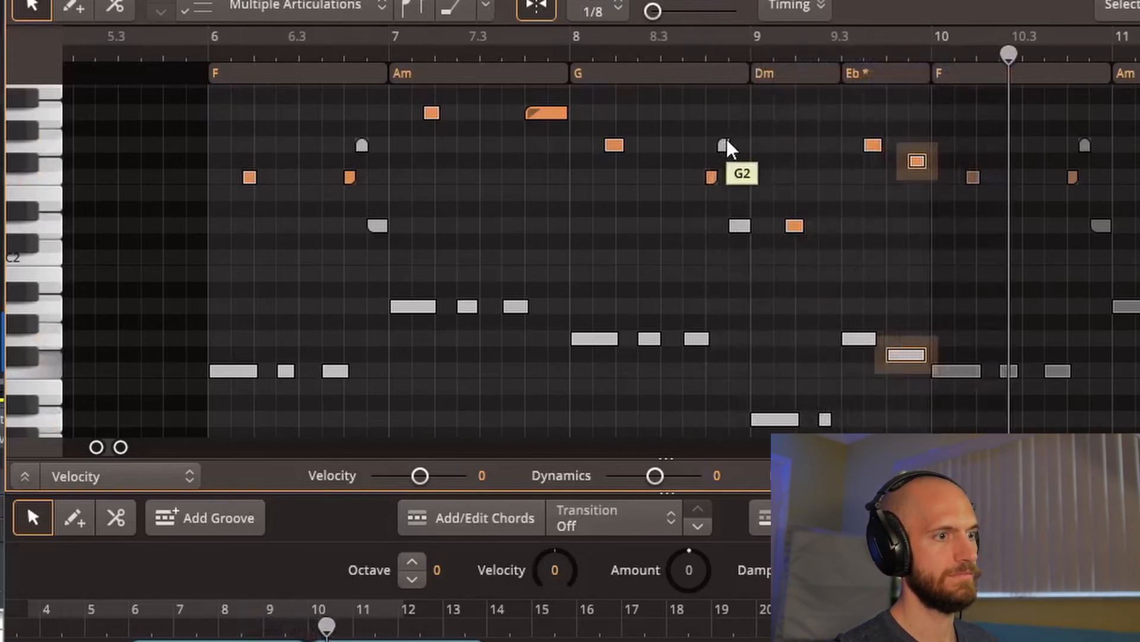
pyautogui.press('space')
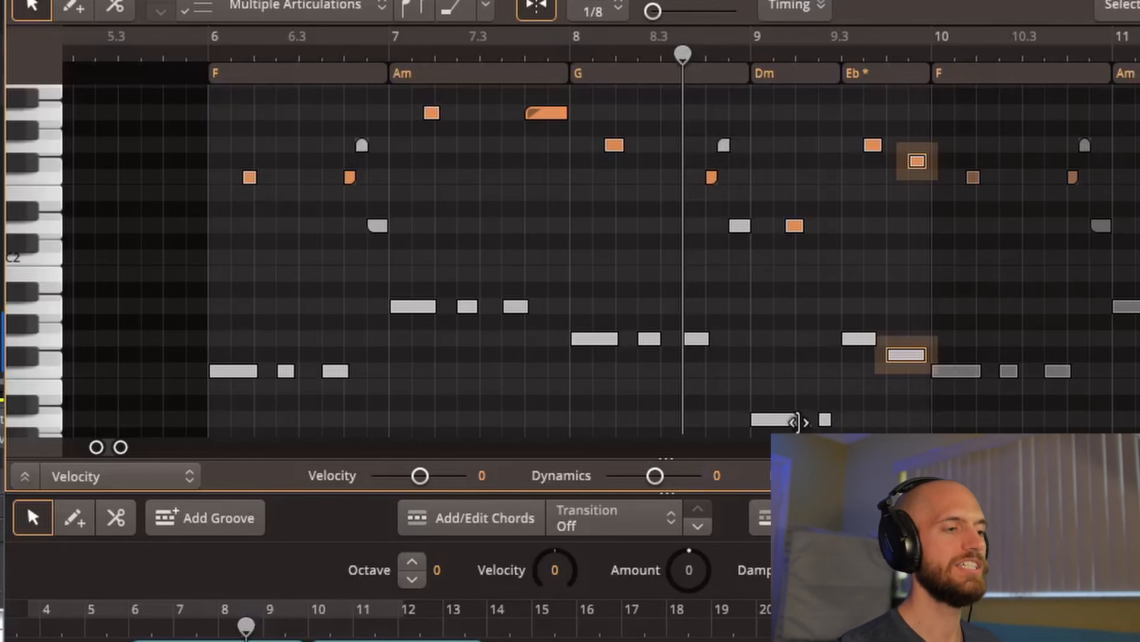
pyautogui.click(777, 420)
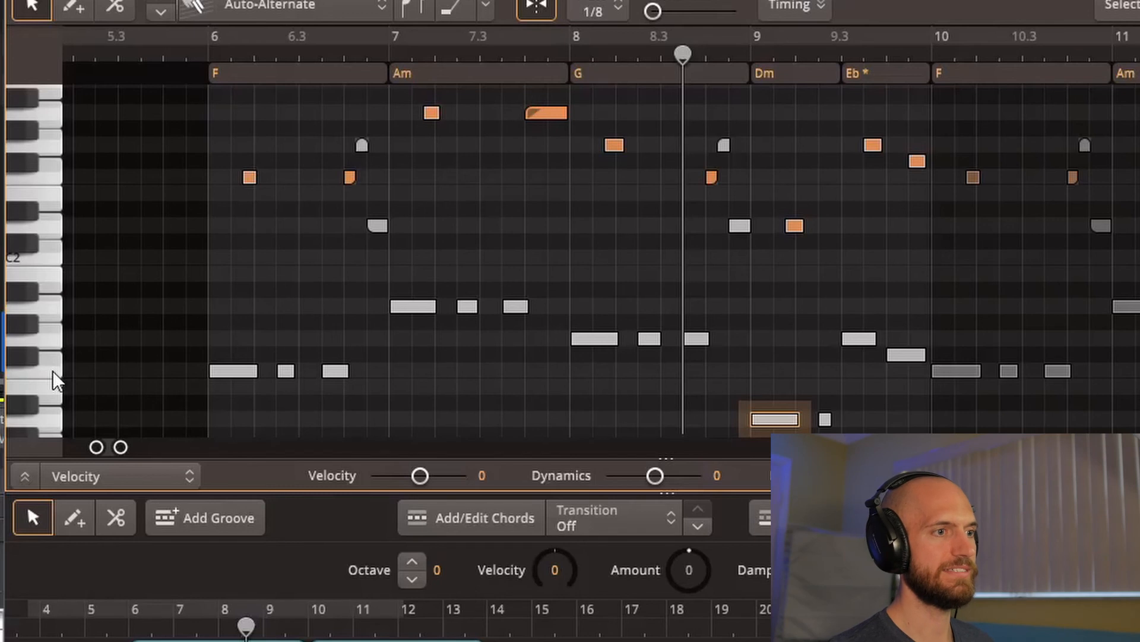
# Step: Move the playhead to bar 10 and play the repeated verse from there
pyautogui.click(935, 52)
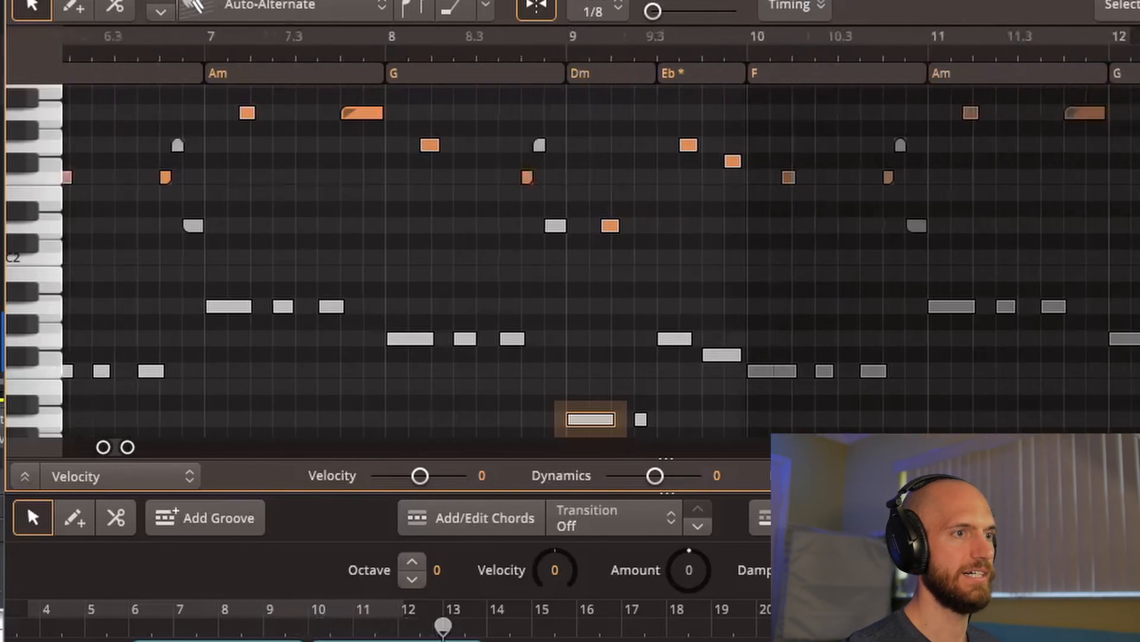
pyautogui.moveTo(863, 46); pyautogui.dragTo(1139, 53)
pyautogui.moveTo(548, 36); pyautogui.dragTo(414, 37)
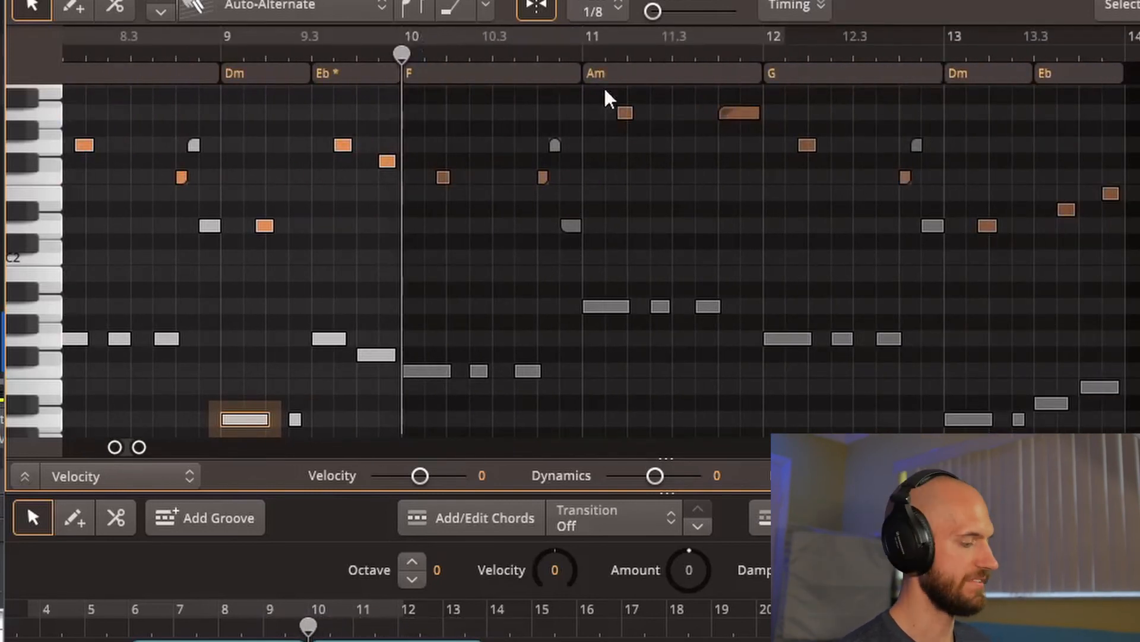
pyautogui.press('space')
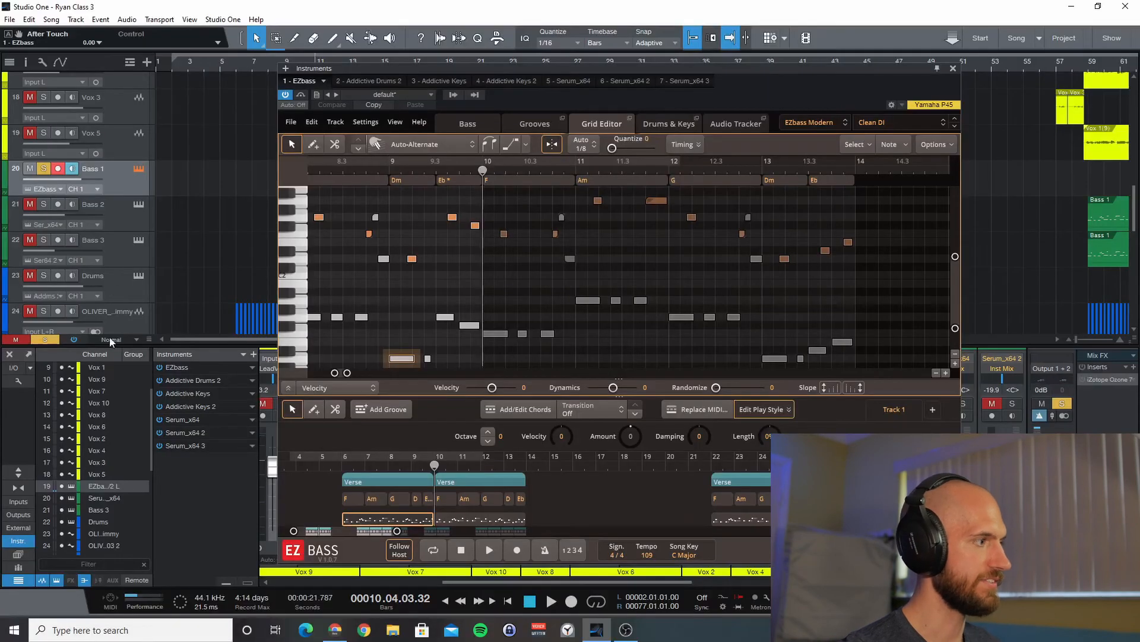
# Step: Clear the solo on the Bass 1 track and play the song with all tracks from beat 4 of bar 6
pyautogui.click(50, 339)
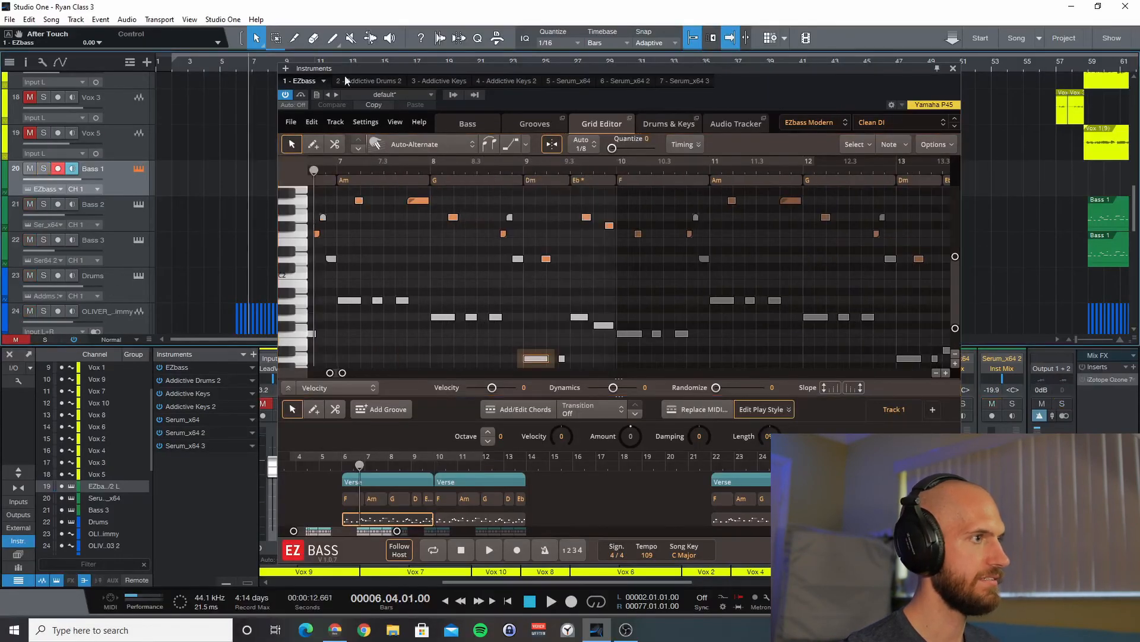
pyautogui.press('space')
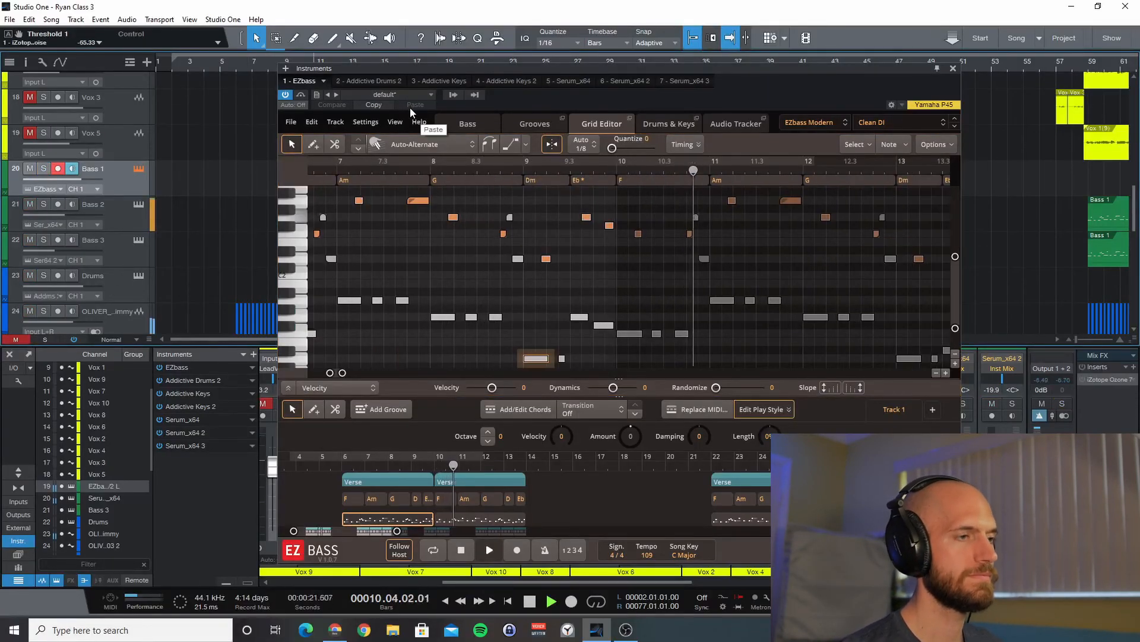